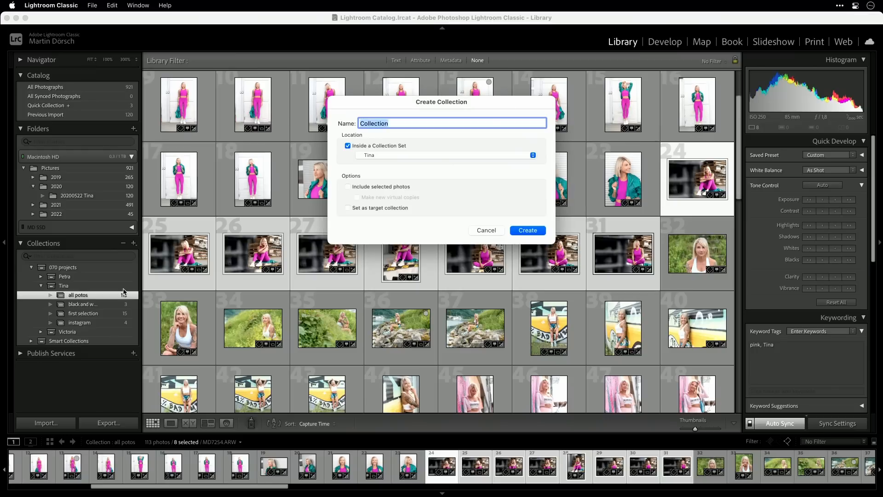
# Create a collection named "moody look" inside the current collection set, add the eight selected photos, and open it.
pyautogui.click(528, 231)
pyautogui.moveTo(184, 252); pyautogui.dragTo(98, 334)
pyautogui.click(106, 334)
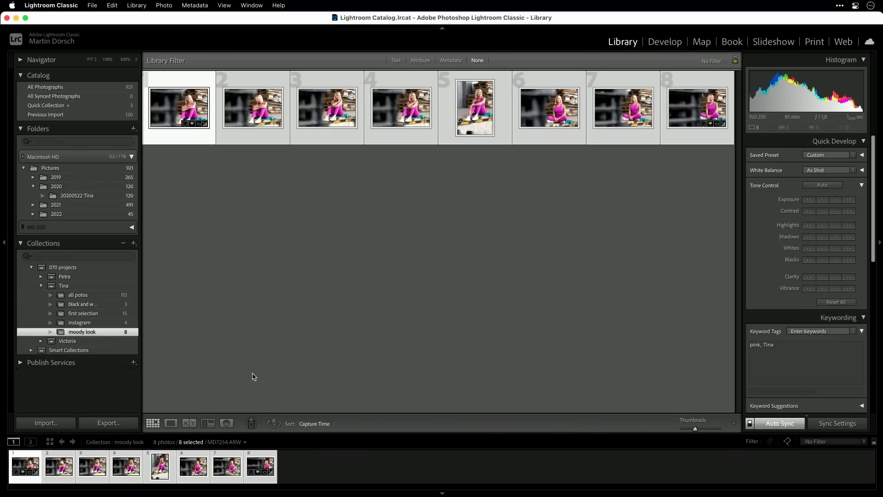
# Create virtual copies of the eight photos and remove the originals from the moody look collection.
pyautogui.rightClick(328, 107)
pyautogui.click(389, 332)
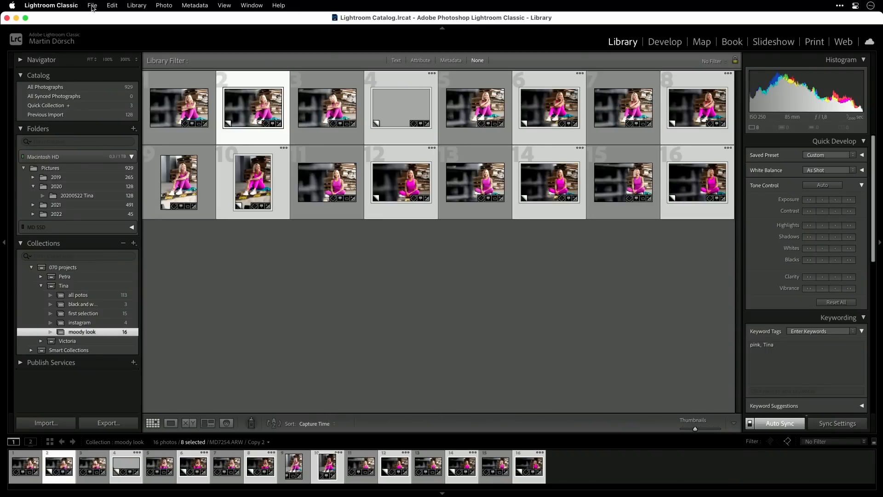
pyautogui.click(112, 5)
pyautogui.click(140, 110)
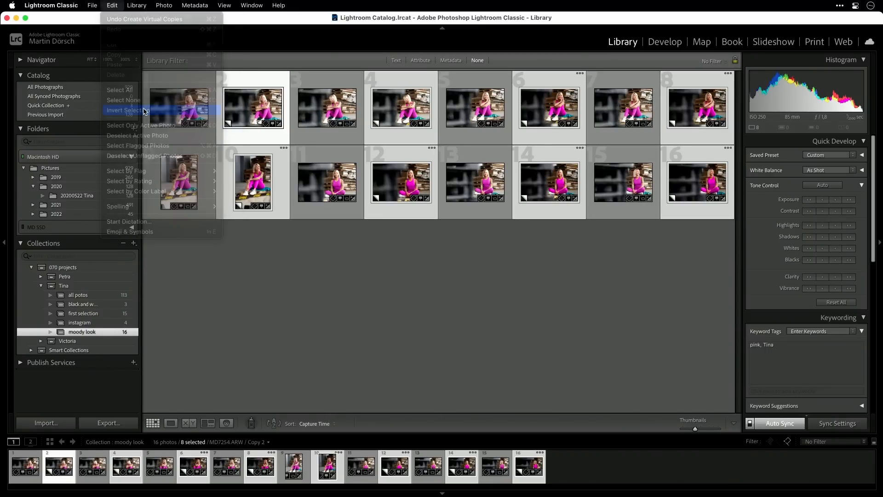
pyautogui.press('Delete')
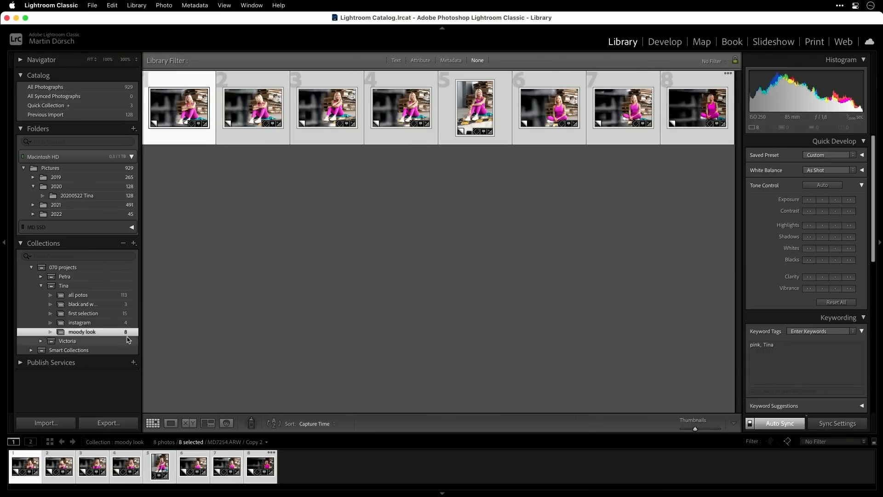
# Open the virtual copies in the Develop module and show the Tone Curve's point curve.
pyautogui.click(664, 42)
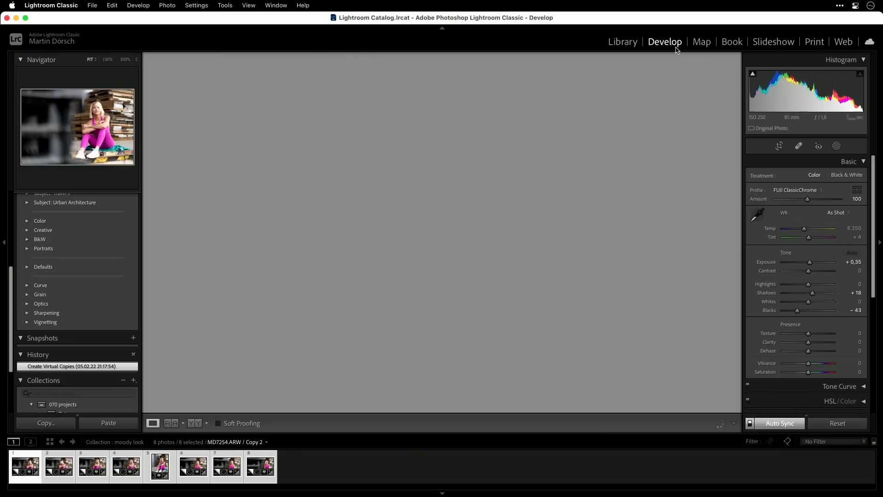
pyautogui.scroll(-5, 836, 295)
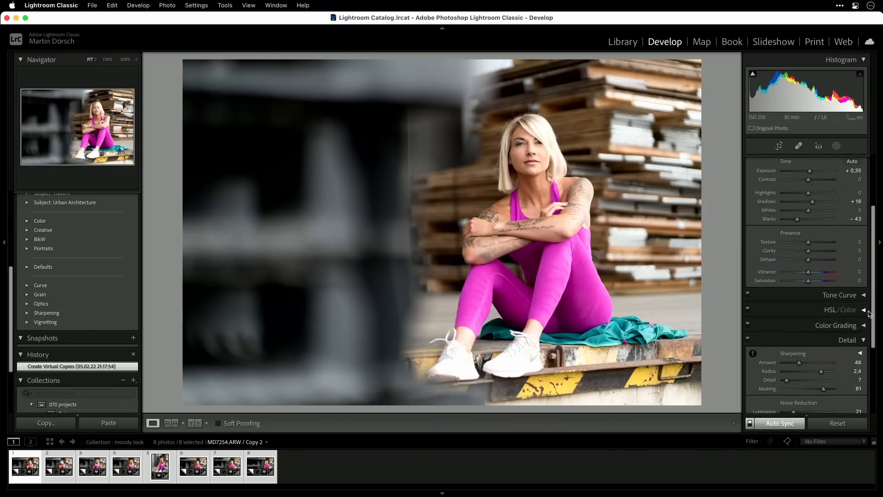
pyautogui.click(857, 297)
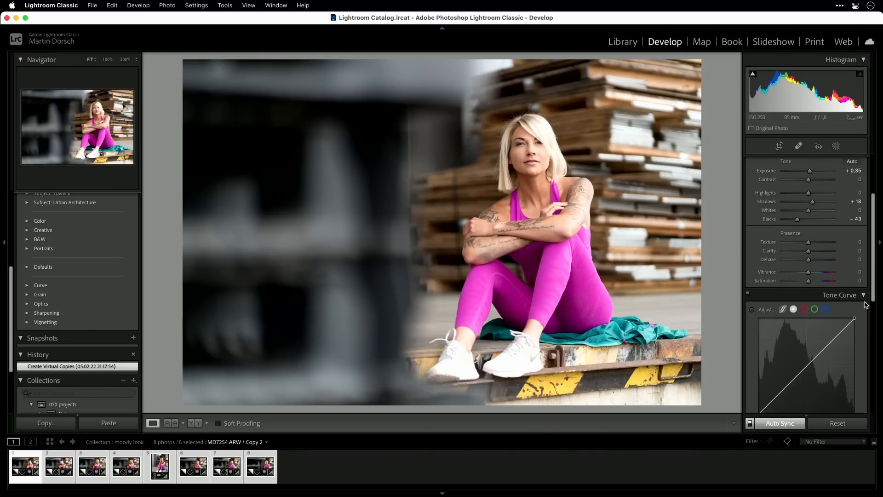
pyautogui.scroll(-6, 865, 313)
pyautogui.scroll(-2, 874, 329)
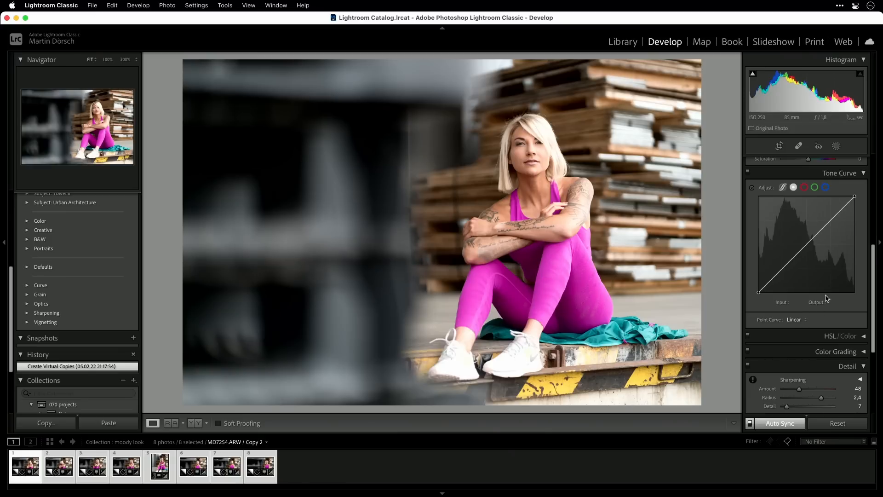
pyautogui.click(795, 186)
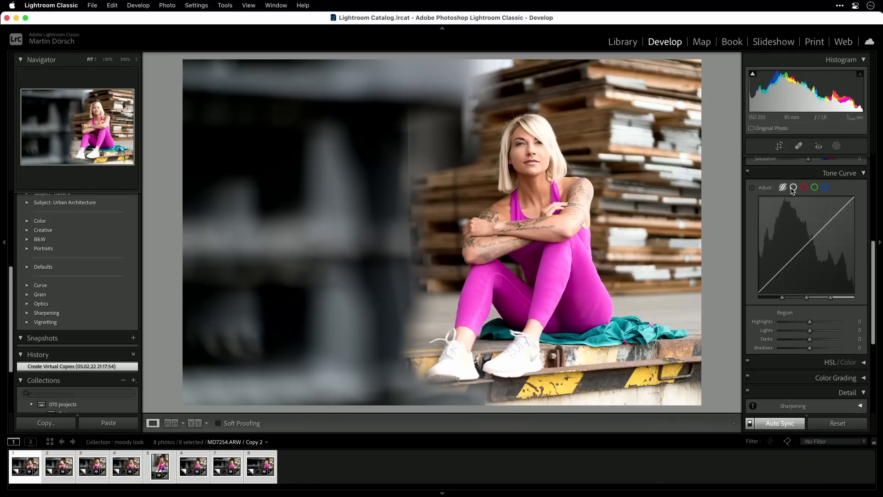
pyautogui.click(794, 189)
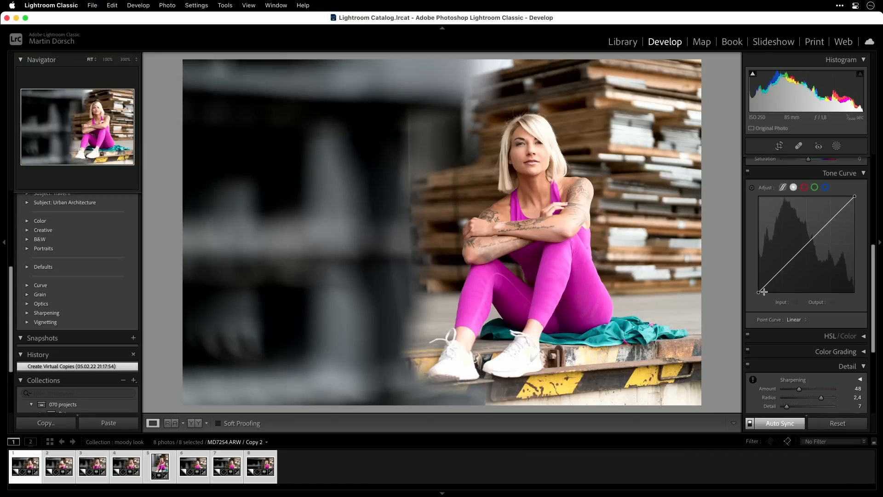
# Try lifting the point curve's black point to output 99 and reset it.
pyautogui.moveTo(758, 296); pyautogui.dragTo(751, 300)
pyautogui.moveTo(759, 291); pyautogui.dragTo(758, 254)
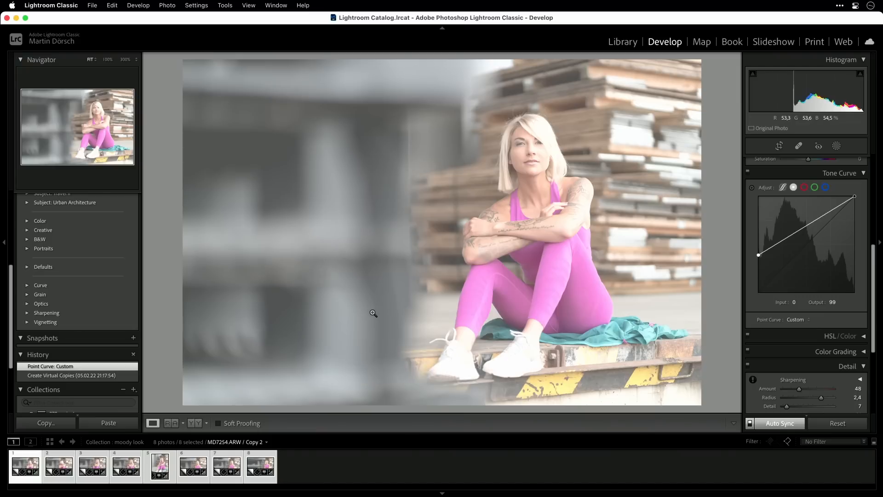
pyautogui.doubleClick(758, 254)
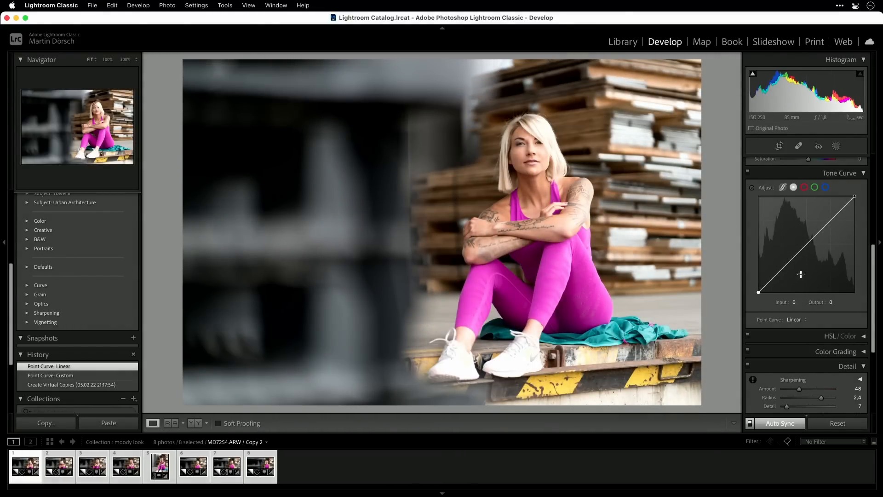
# Try pulling a midtone curve point to 140/87 and 109/177, distort the curve with extreme positions, and remove the points.
pyautogui.moveTo(810, 245); pyautogui.dragTo(811, 260)
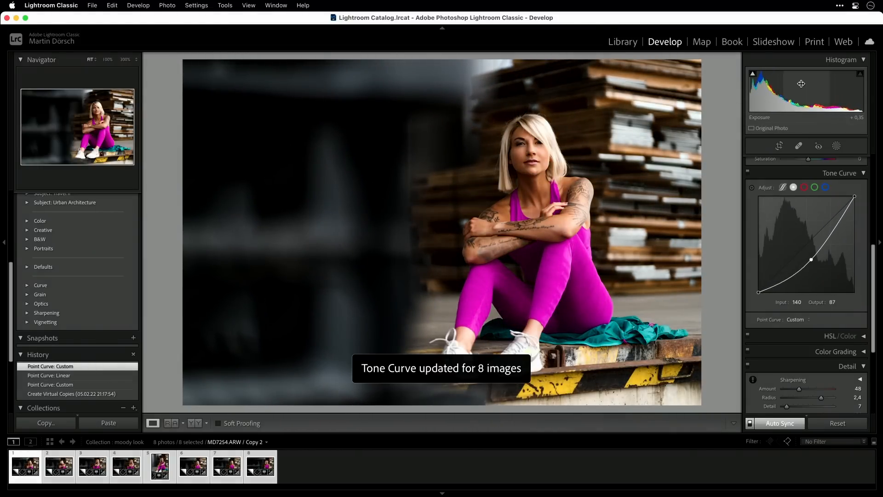
pyautogui.moveTo(811, 260); pyautogui.dragTo(799, 226)
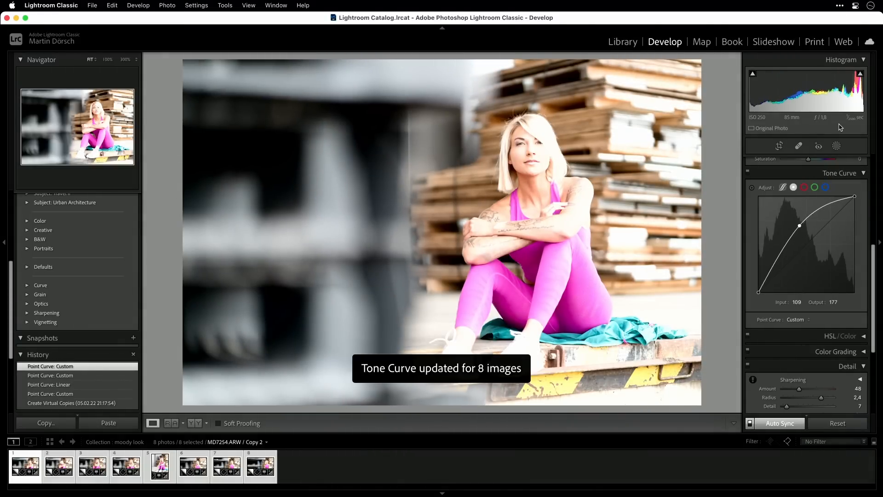
pyautogui.moveTo(799, 226); pyautogui.dragTo(760, 223)
pyautogui.doubleClick(808, 238)
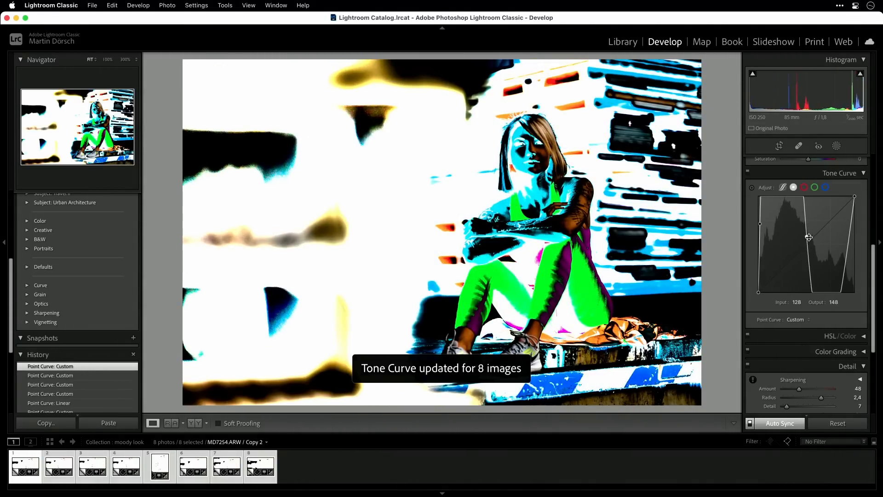
pyautogui.doubleClick(760, 224)
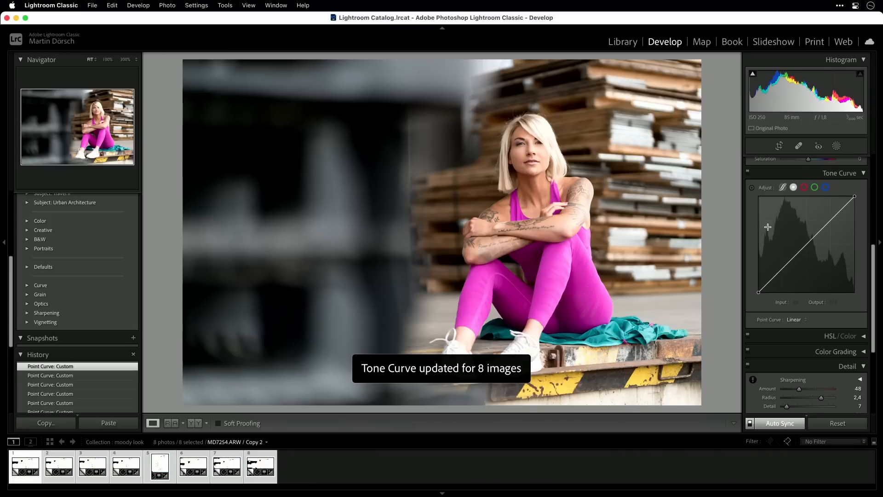
# Try shaping the point curve with three anchor points across shadows, midtones and highlights, and remove them again.
pyautogui.moveTo(805, 246); pyautogui.dragTo(837, 215)
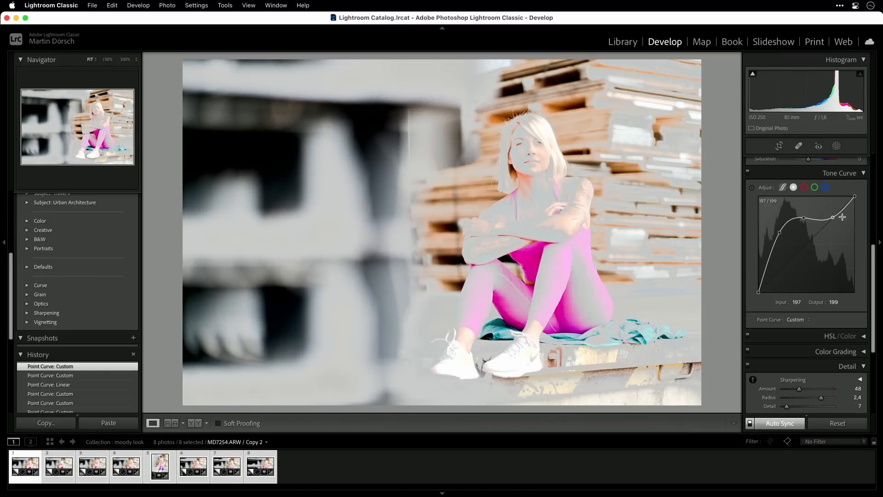
pyautogui.doubleClick(834, 216)
pyautogui.doubleClick(805, 218)
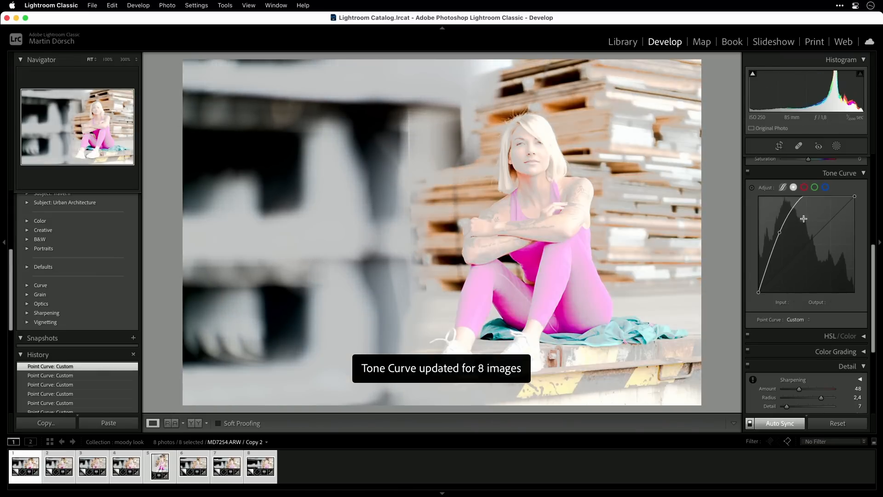
pyautogui.doubleClick(780, 232)
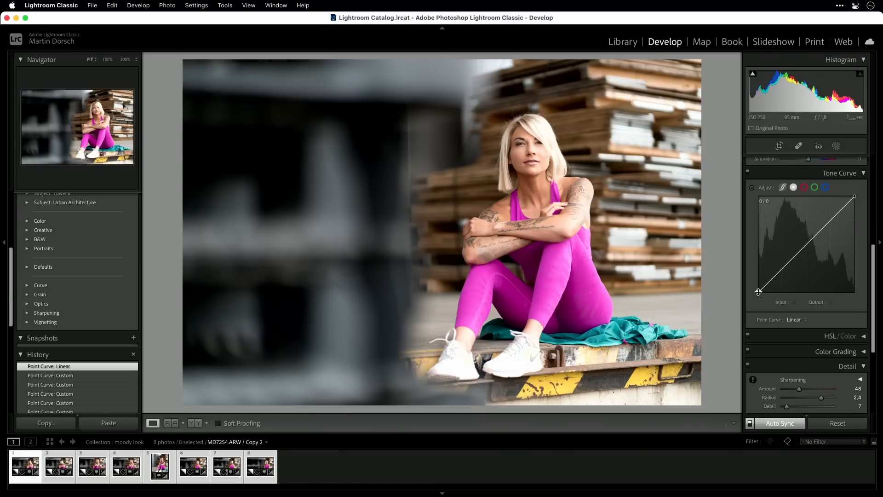
# Fade the shadows by lifting the black point to output 38 and anchoring the lower curve, including a point at 96/93.
pyautogui.moveTo(759, 293); pyautogui.dragTo(783, 268)
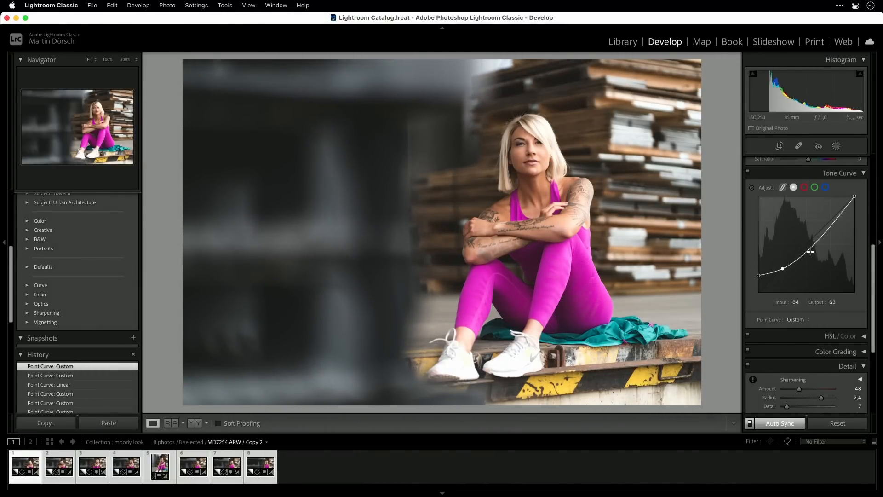
pyautogui.moveTo(812, 248); pyautogui.dragTo(794, 259)
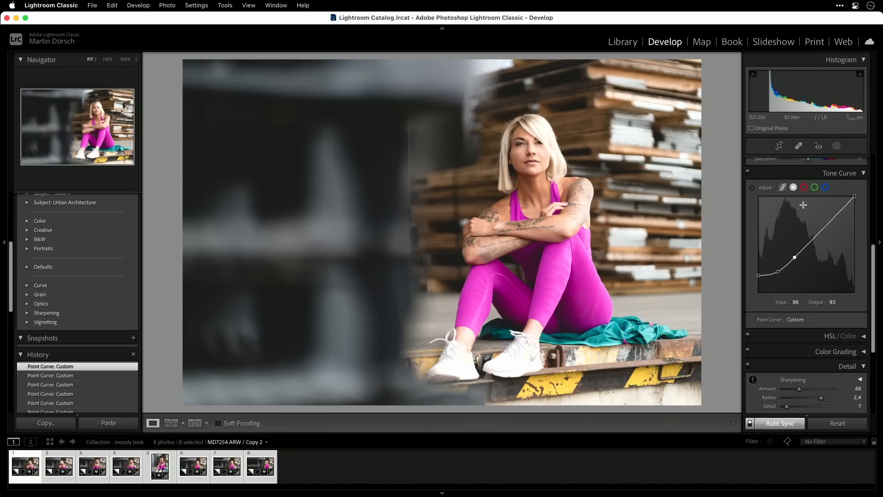
pyautogui.moveTo(759, 275); pyautogui.dragTo(758, 278)
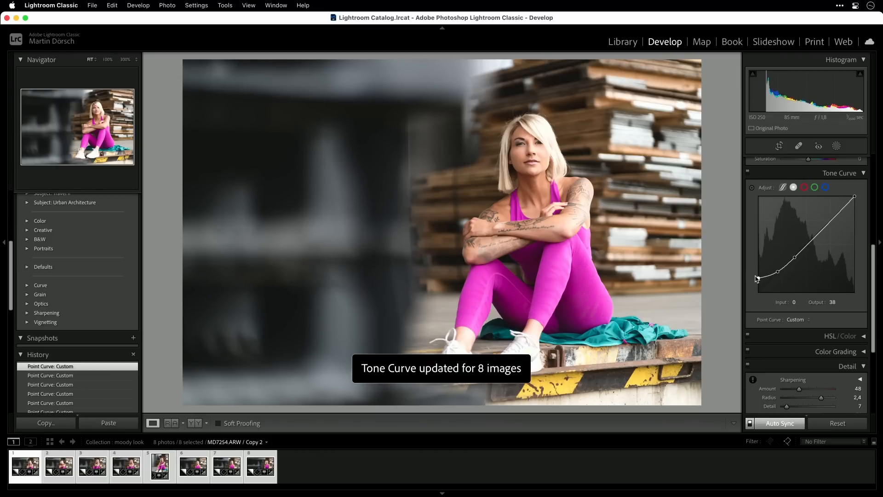
# Anchor the upper point curve at 216/214 and 192/189, and lower the white point to output 229.
pyautogui.click(840, 212)
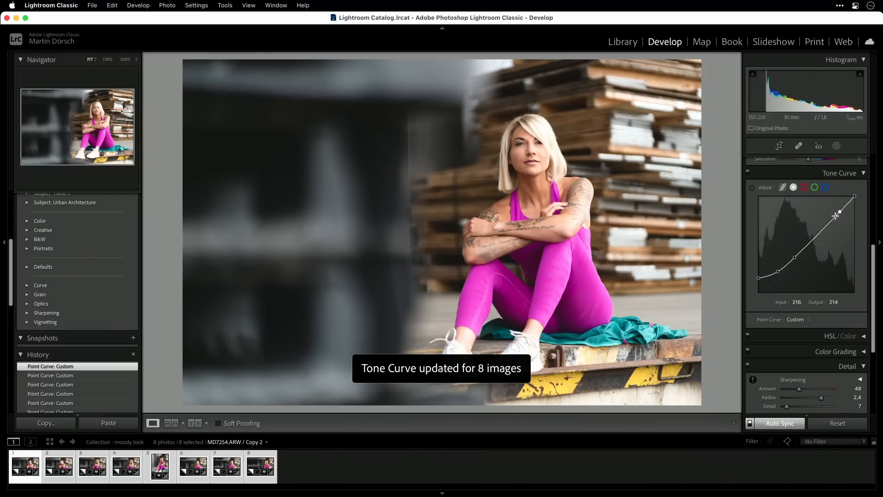
pyautogui.click(831, 221)
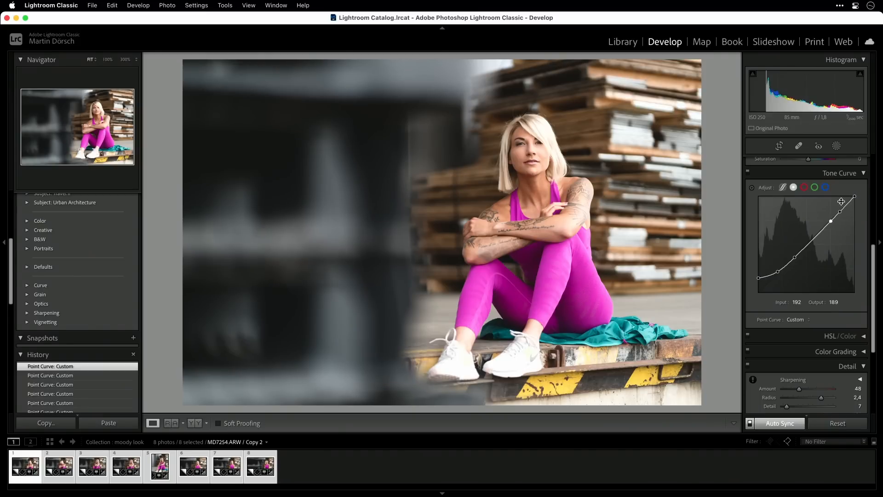
pyautogui.moveTo(855, 197); pyautogui.dragTo(561, 157)
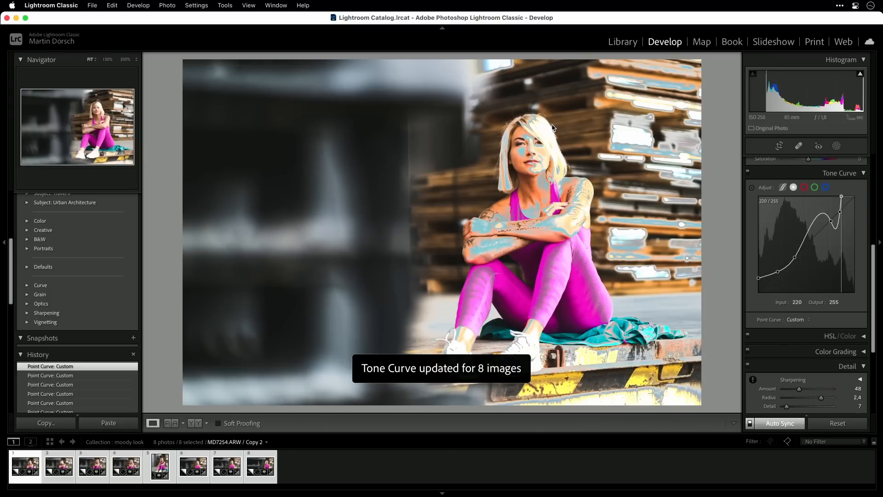
pyautogui.moveTo(557, 97); pyautogui.dragTo(864, 208)
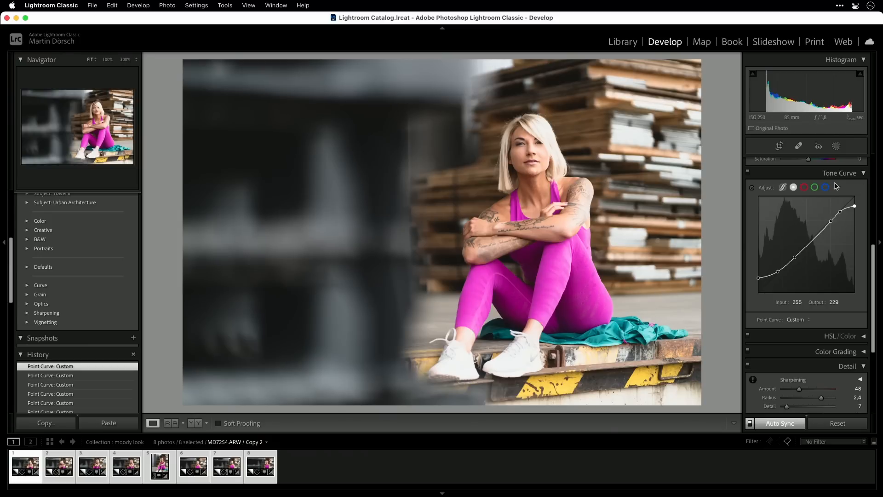
# Toggle the Tone Curve adjustment off and on to compare the photo before and after.
pyautogui.click(747, 173)
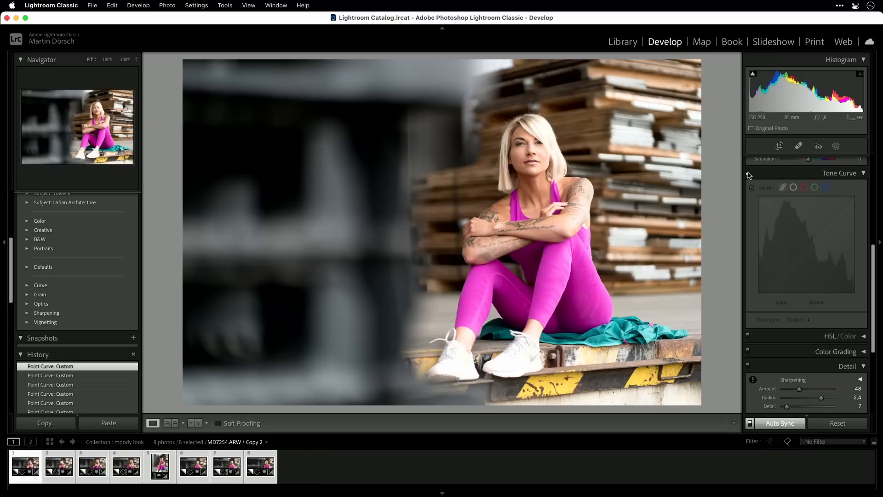
pyautogui.click(748, 174)
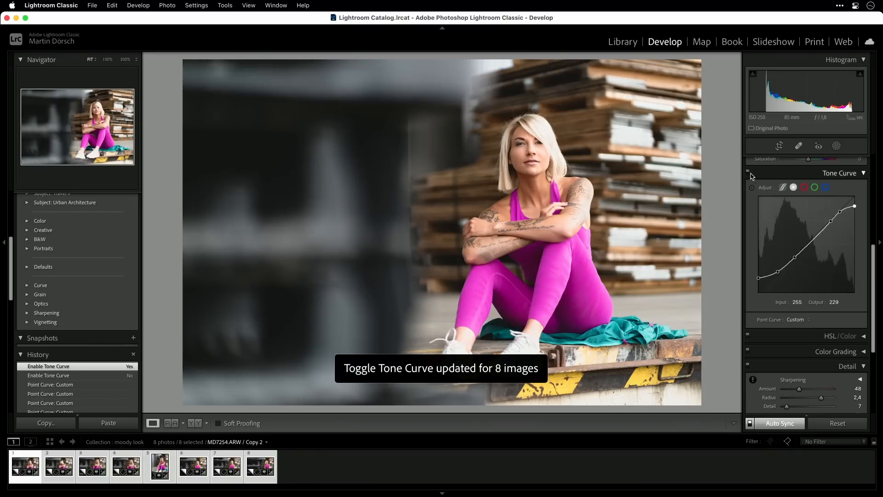
pyautogui.click(748, 174)
pyautogui.click(748, 173)
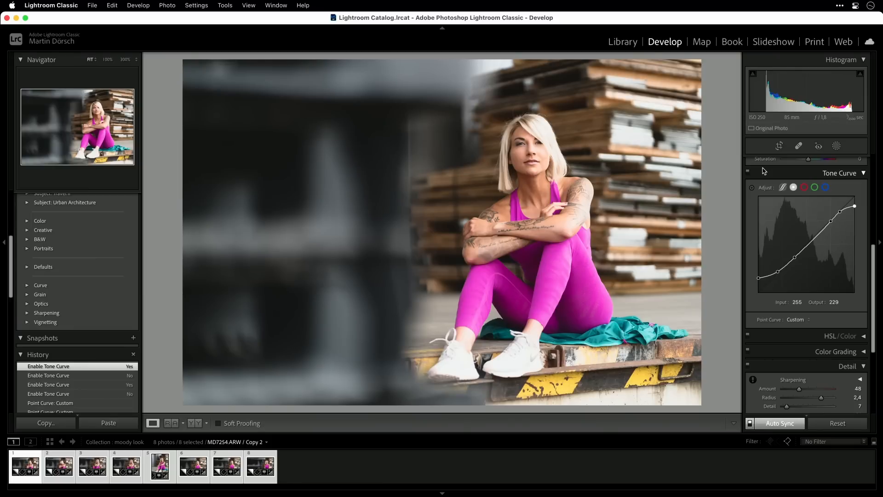
# Start a new develop preset that includes only the Tone Curve setting, leaving out the Detail settings.
pyautogui.scroll(5, 130, 269)
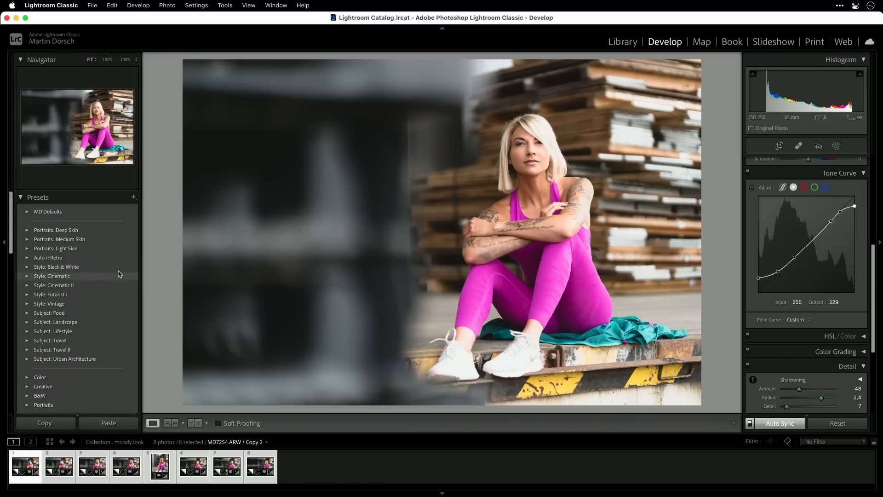
pyautogui.click(133, 198)
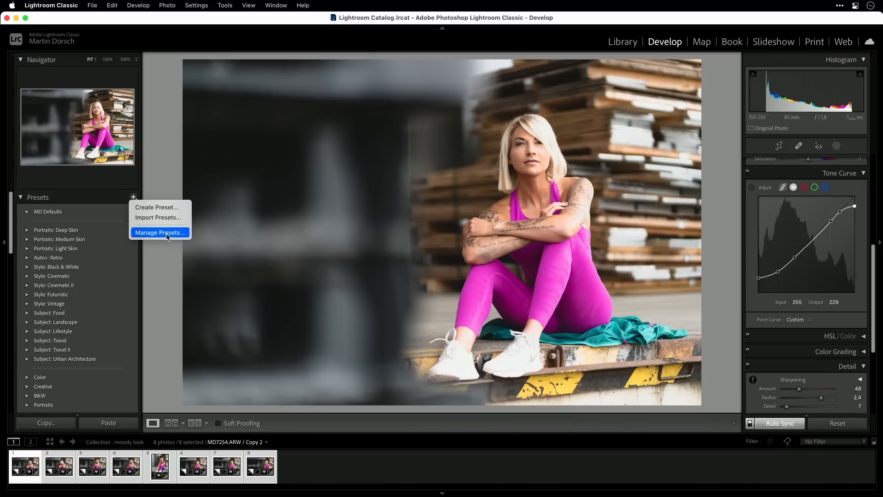
pyautogui.click(158, 208)
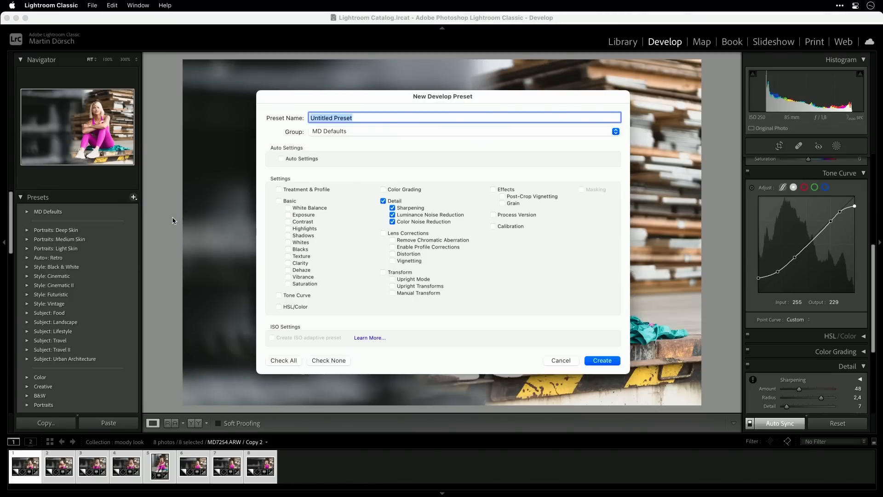
pyautogui.click(384, 201)
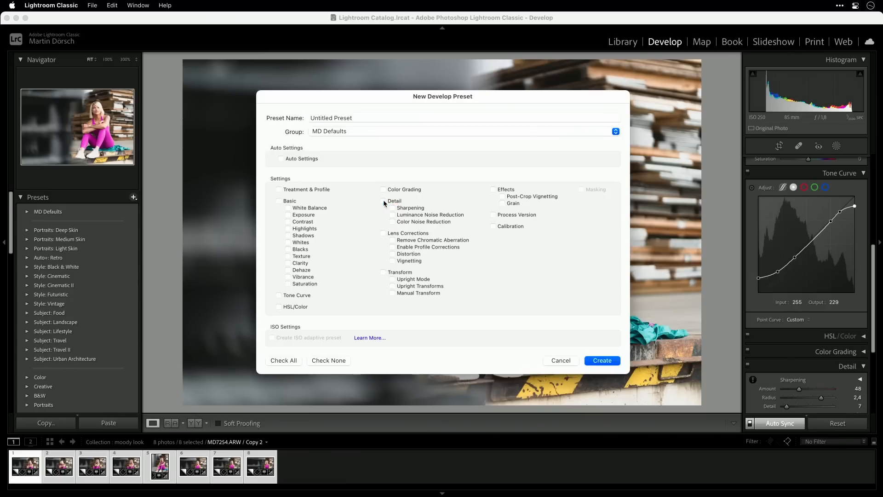
pyautogui.click(384, 190)
pyautogui.click(383, 190)
pyautogui.click(279, 296)
# Create a new preset group named MD Tone Curve for the develop preset.
pyautogui.click(360, 134)
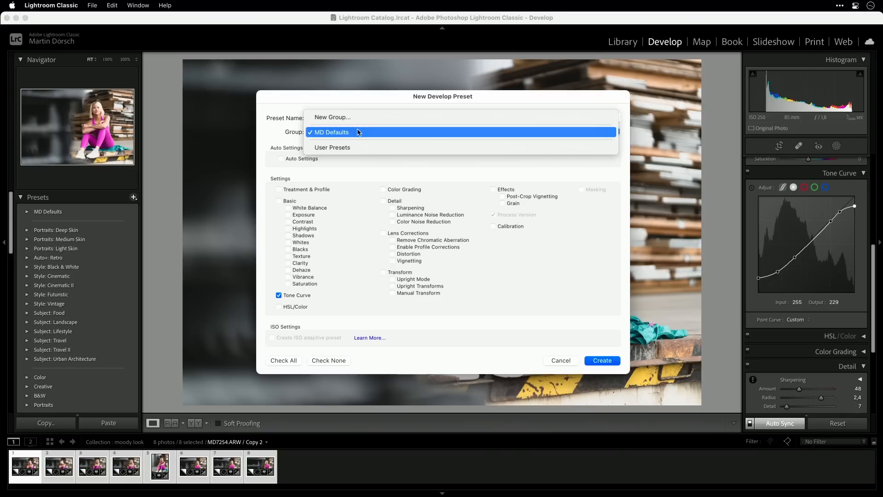
pyautogui.click(349, 117)
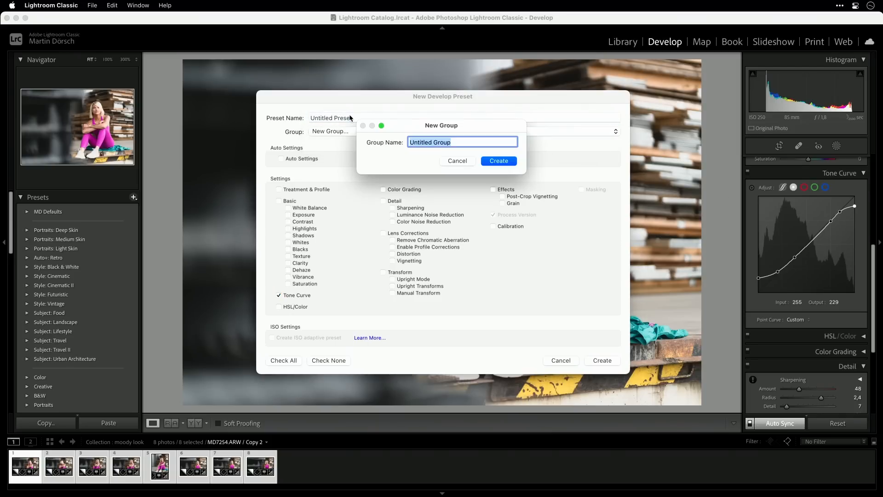
pyautogui.write('MD ')
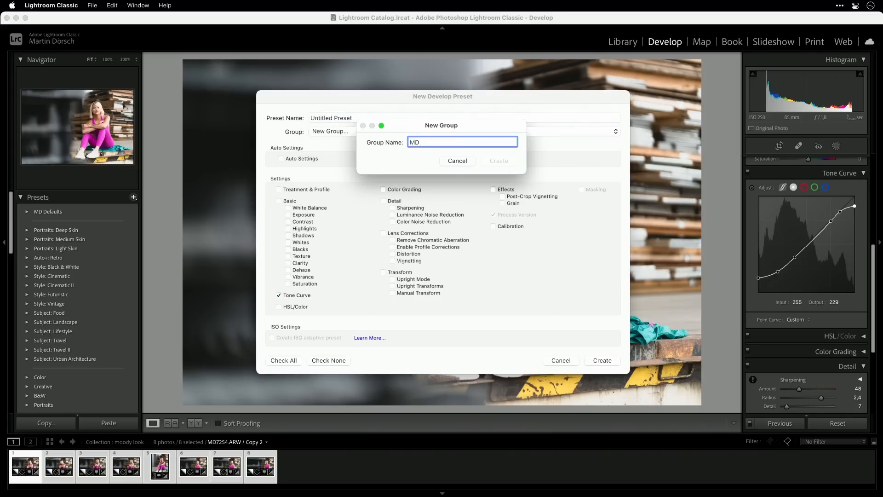
pyautogui.write('Tone Curve')
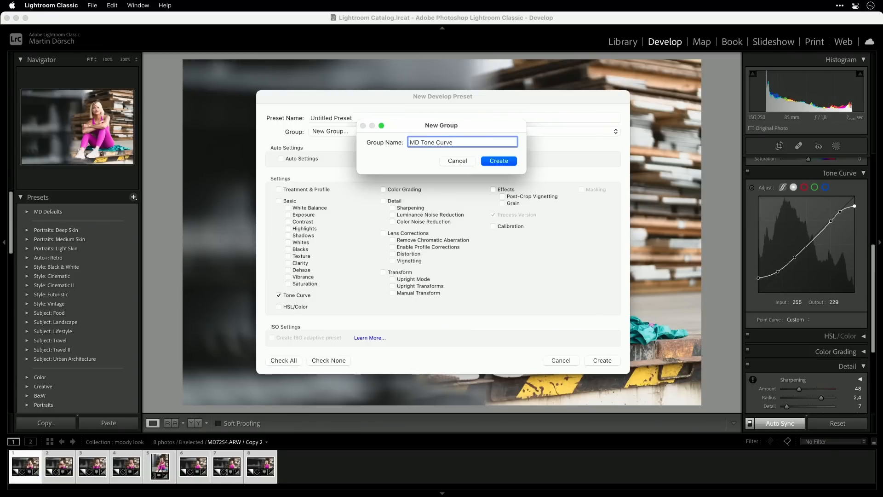
pyautogui.click(503, 161)
# Name the preset "020 moody", create it, and expand the MD Tone Curve group.
pyautogui.click(352, 117)
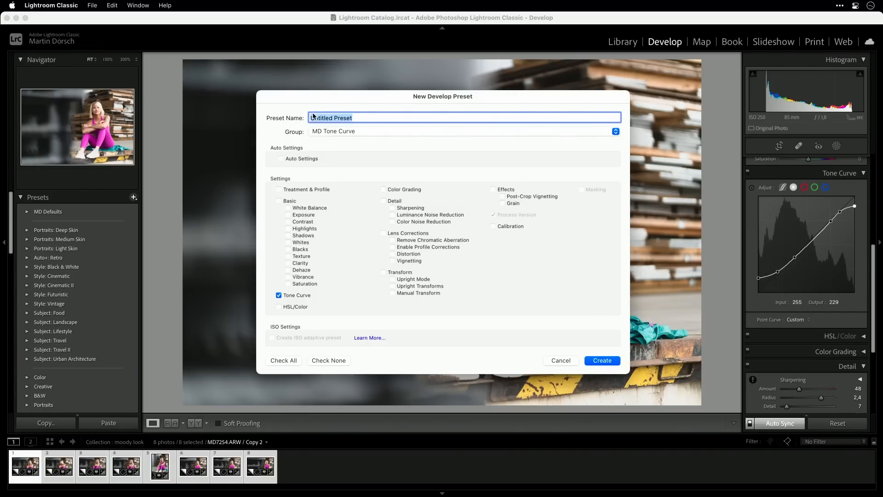
pyautogui.write('020 moody')
pyautogui.click(321, 119)
pyautogui.click(607, 361)
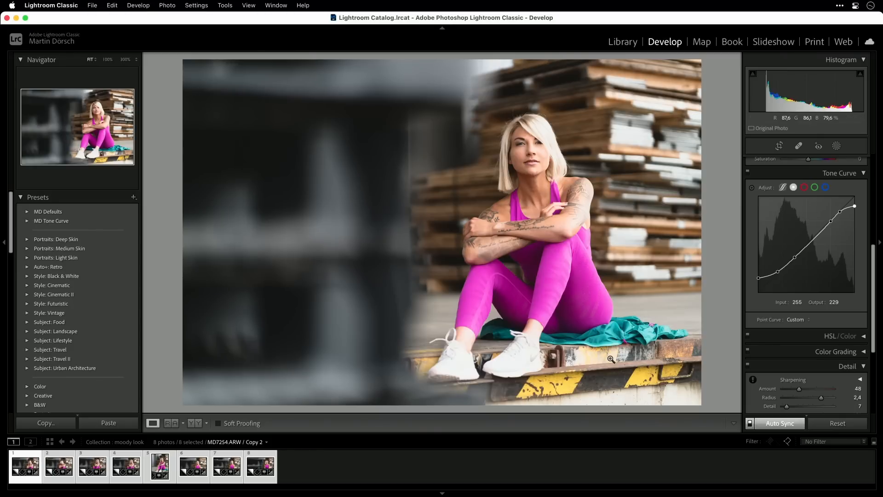
pyautogui.click(27, 221)
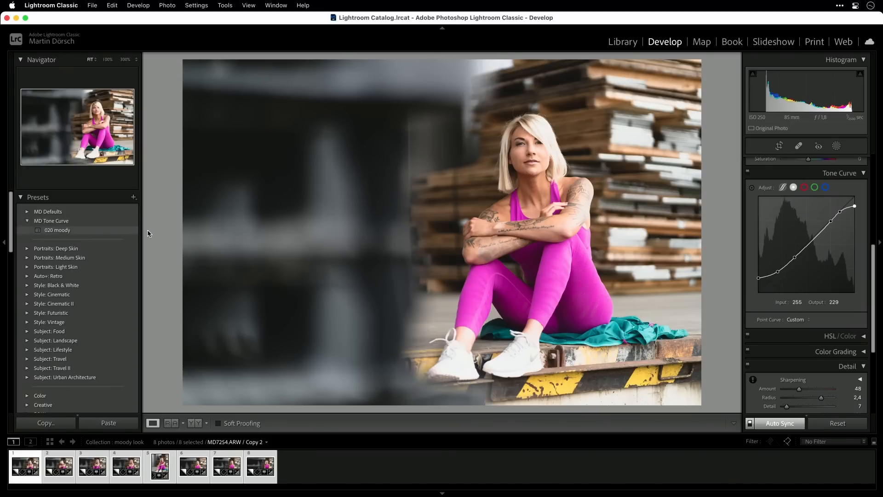
# Reset the point curve to Linear and save it as preset "000 neutral" in the MD Tone Curve group, with only Tone Curve included.
pyautogui.click(808, 322)
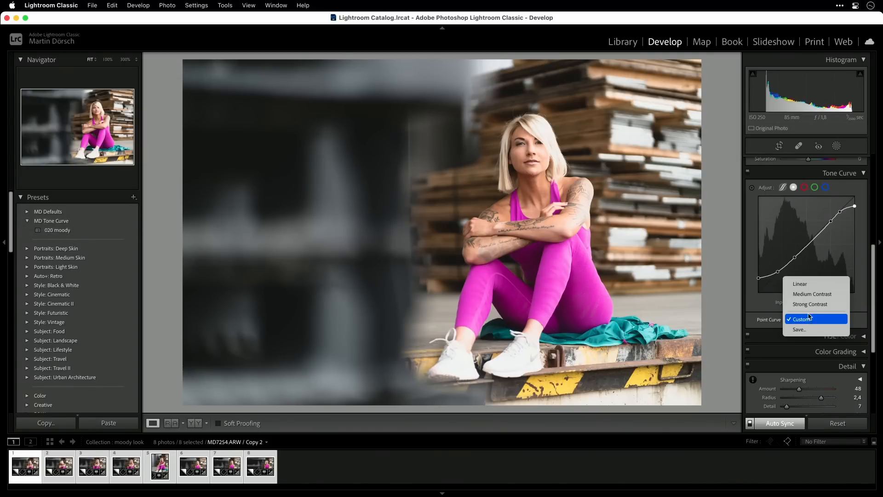
pyautogui.click(810, 285)
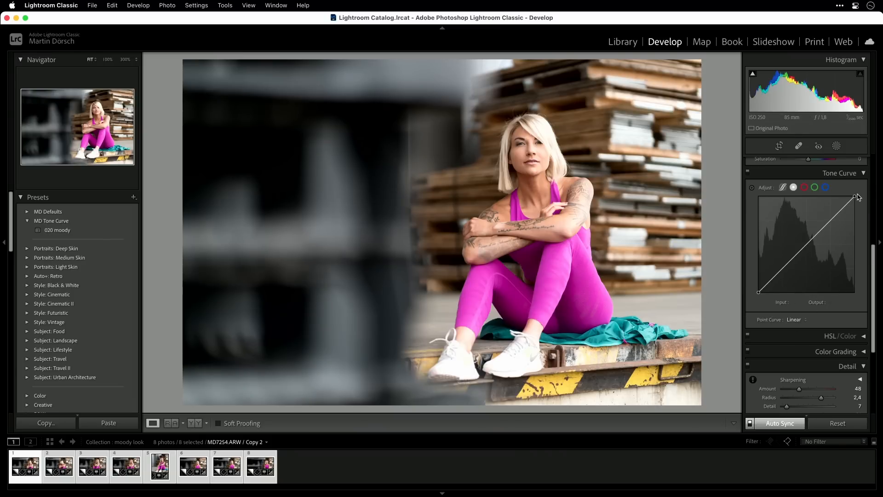
pyautogui.click(133, 197)
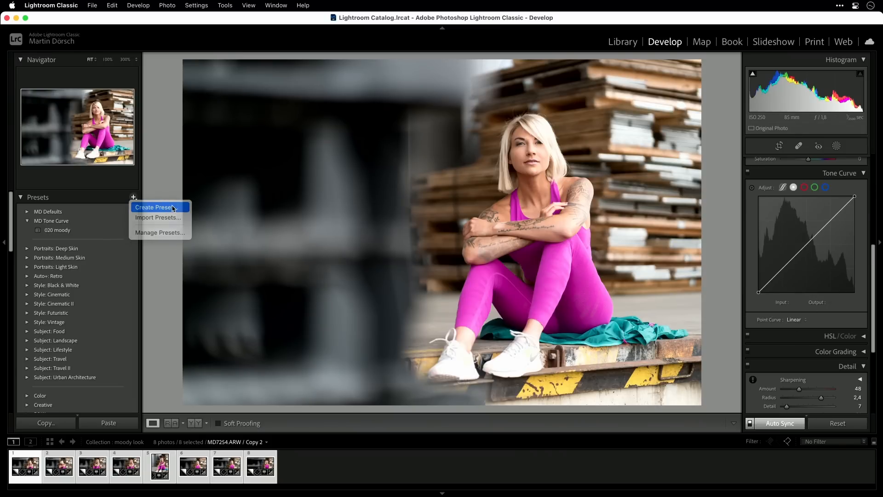
pyautogui.click(172, 208)
pyautogui.write('000 neutral')
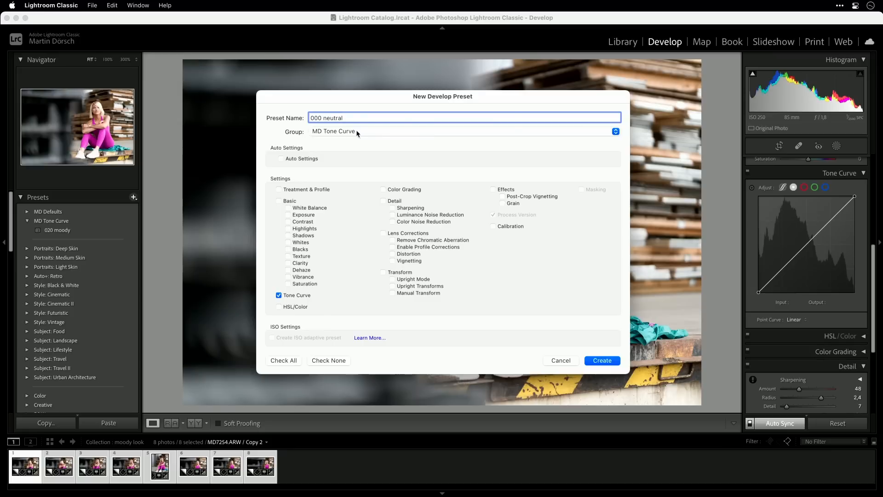
pyautogui.click(604, 360)
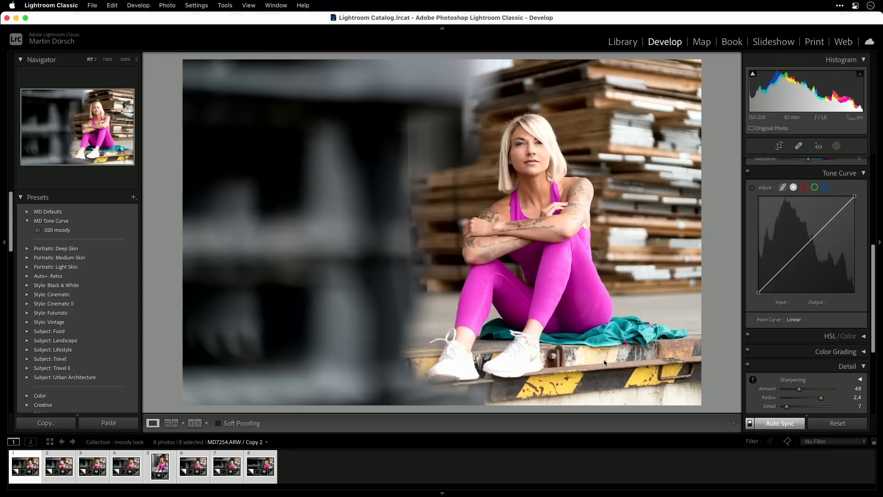
# Alternate between the 000 neutral and 020 moody presets to compare their effect on the selected photos.
pyautogui.click(62, 233)
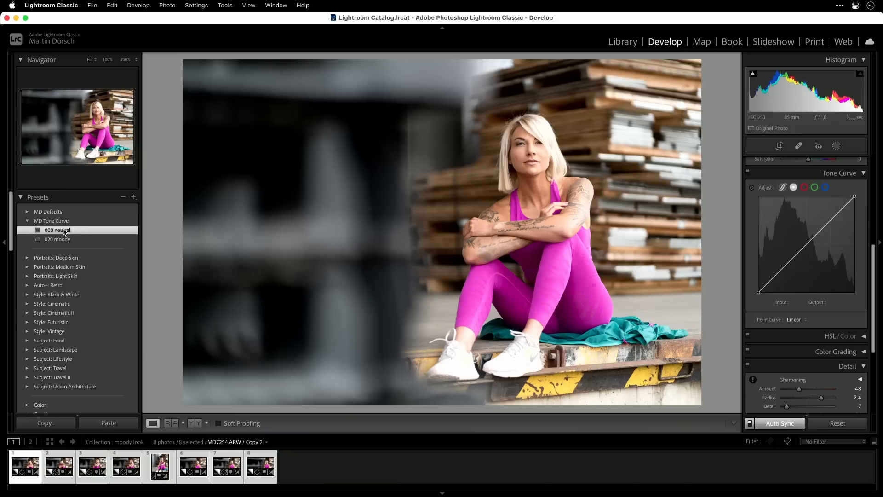
pyautogui.click(63, 240)
pyautogui.click(65, 232)
pyautogui.click(65, 239)
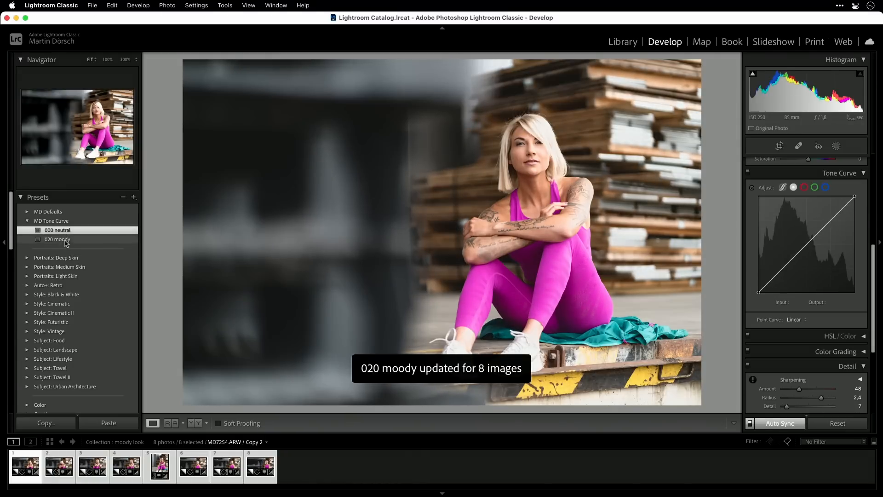
pyautogui.click(65, 231)
pyautogui.click(67, 240)
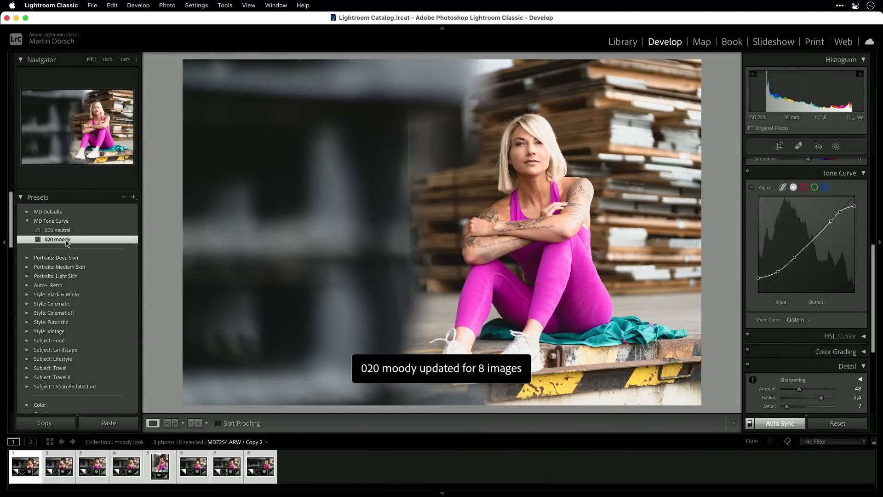
# From 000 neutral, lift the curve's black point, place a point at 73/76, and save the curve as preset "010 blackpont to gray".
pyautogui.click(67, 230)
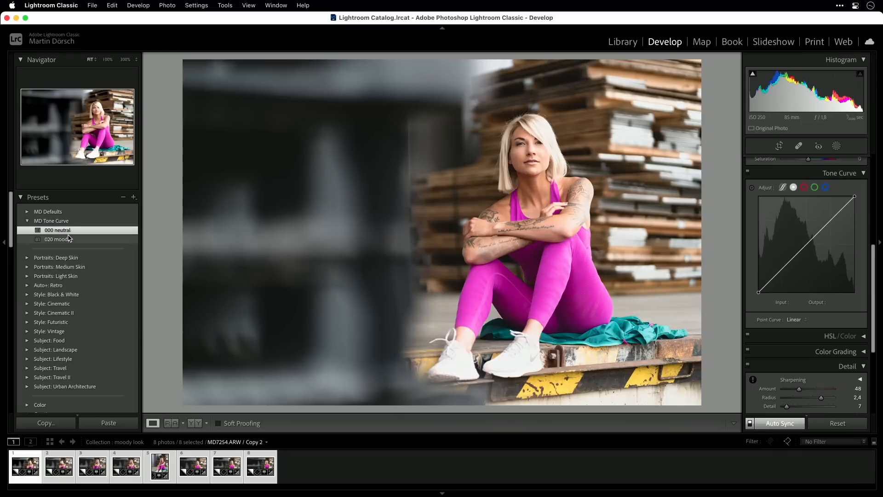
pyautogui.moveTo(759, 292); pyautogui.dragTo(786, 263)
pyautogui.click(133, 197)
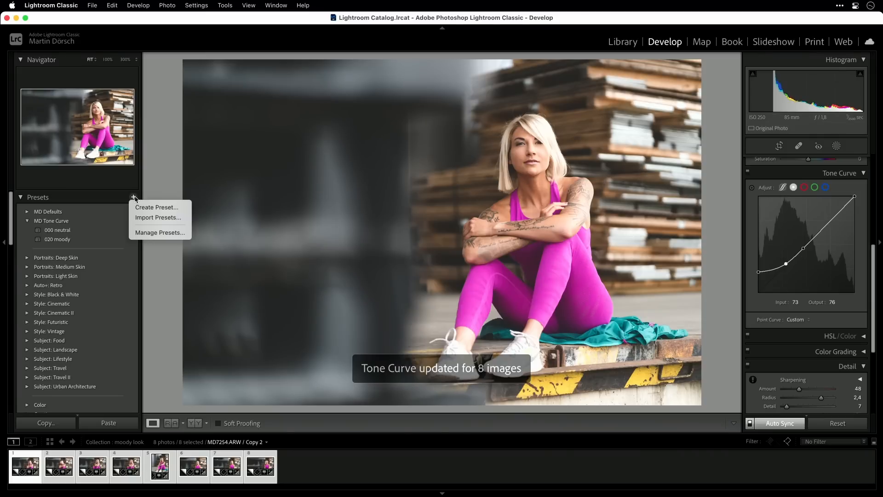
pyautogui.click(167, 208)
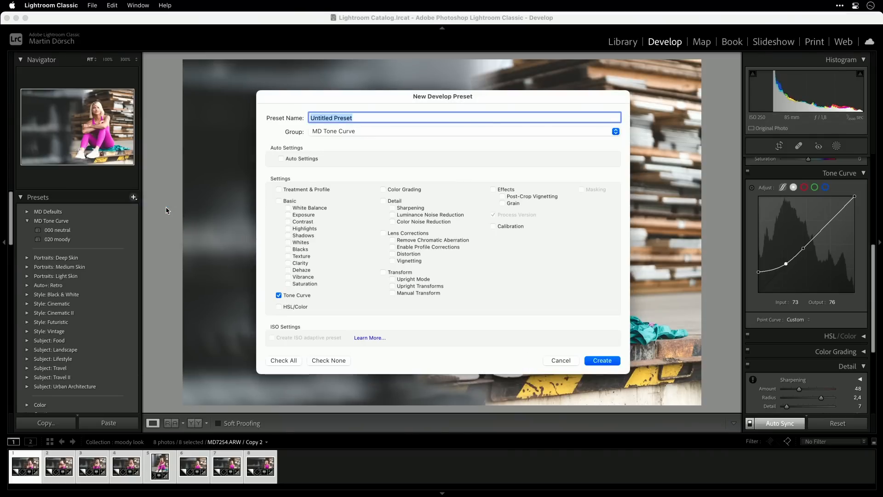
pyautogui.write('010 blackpont to gray')
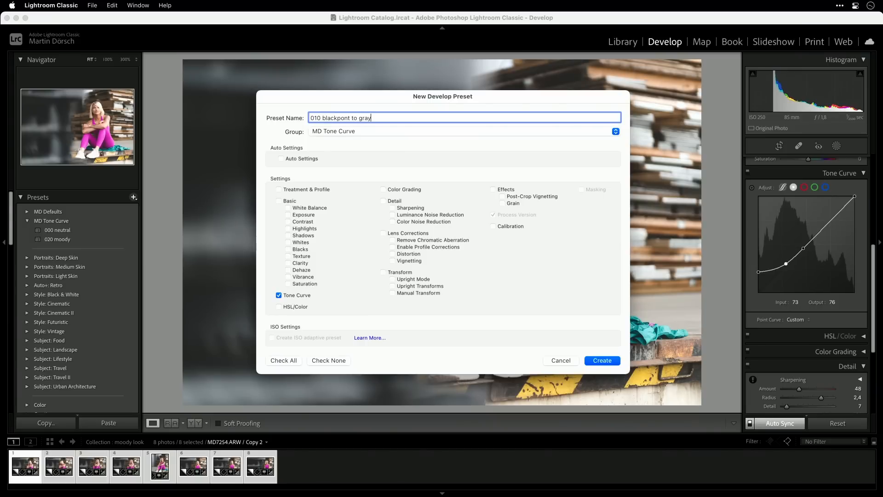
pyautogui.click(607, 361)
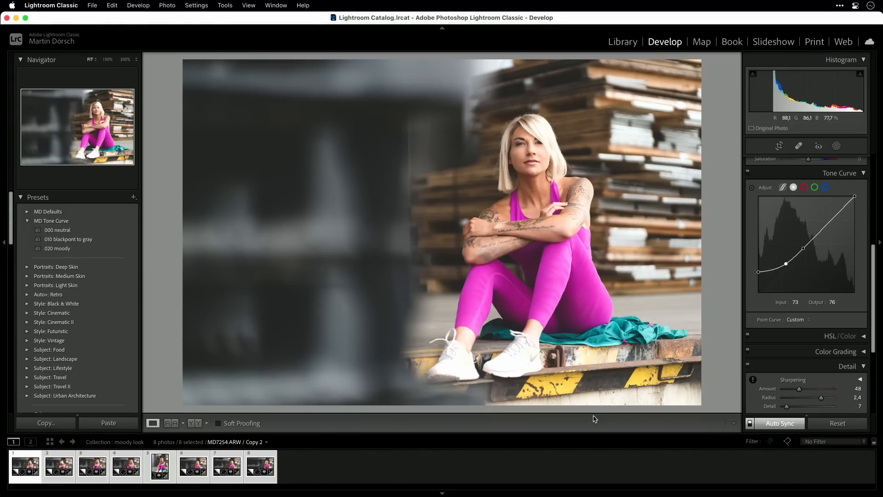
# Cycle through the 000 neutral, 010 blackpont to gray and 020 moody presets to compare the three curves on the photos.
pyautogui.click(59, 231)
pyautogui.click(65, 240)
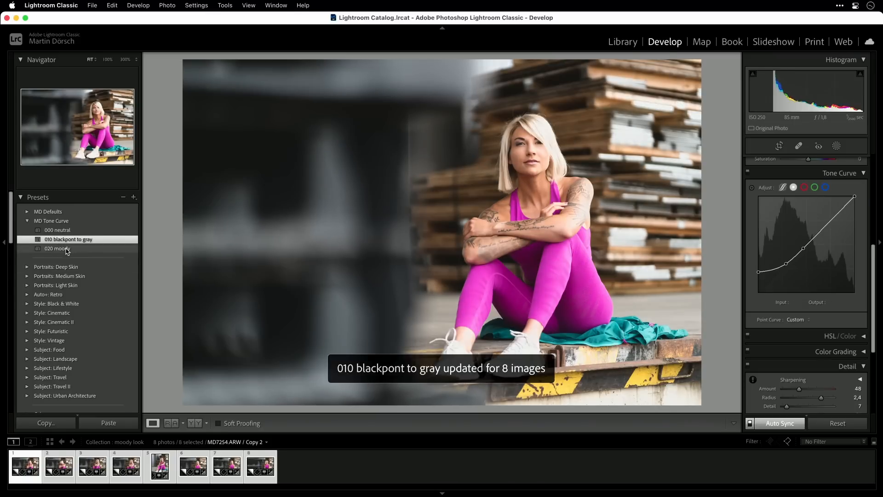
pyautogui.click(65, 249)
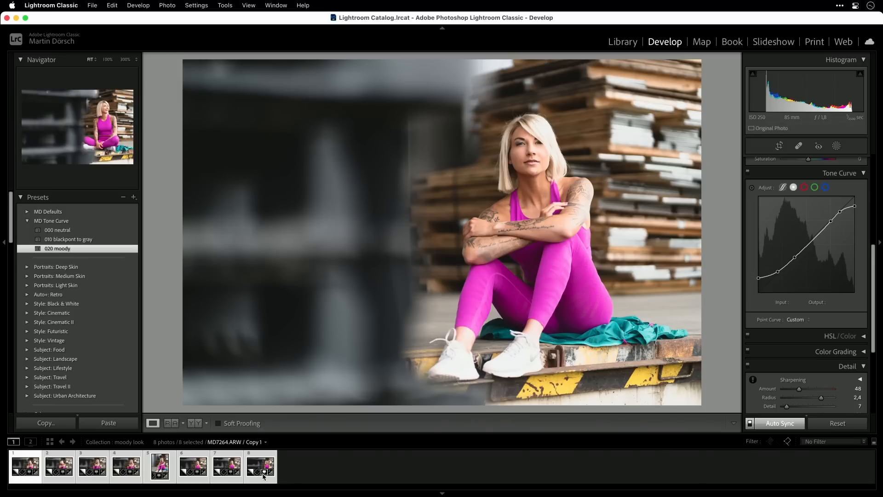
pyautogui.click(76, 240)
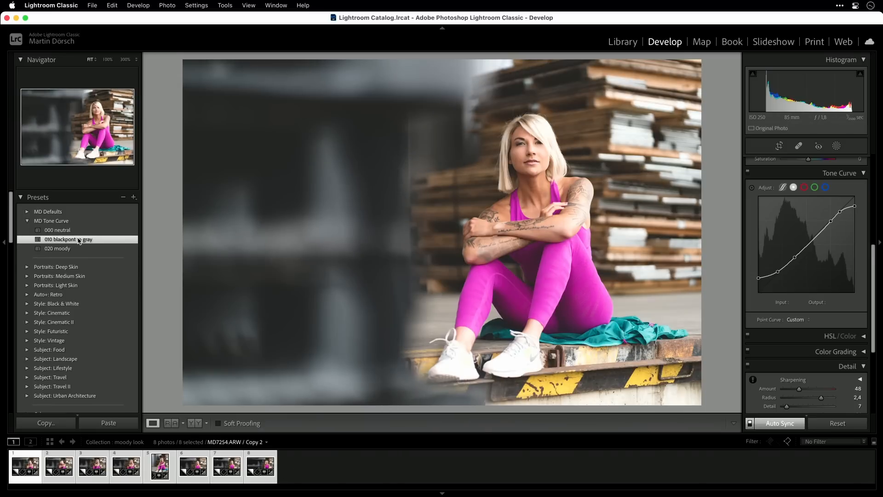
pyautogui.click(68, 231)
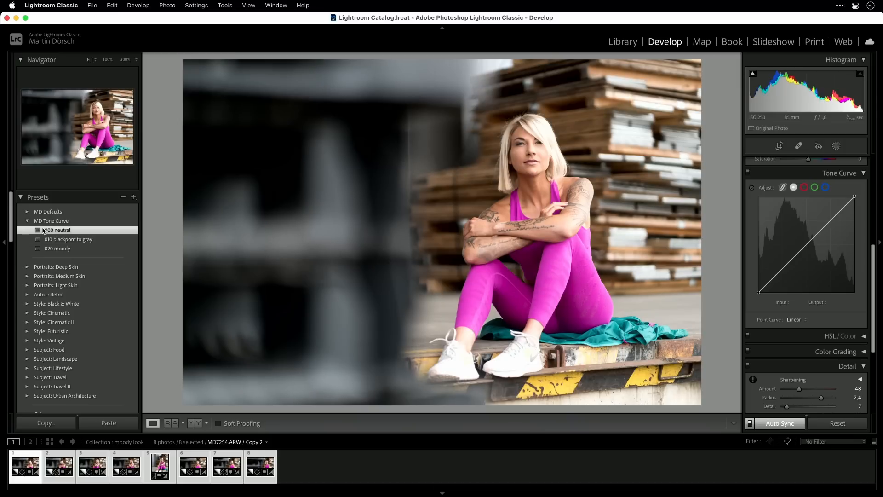
pyautogui.click(65, 239)
pyautogui.click(64, 249)
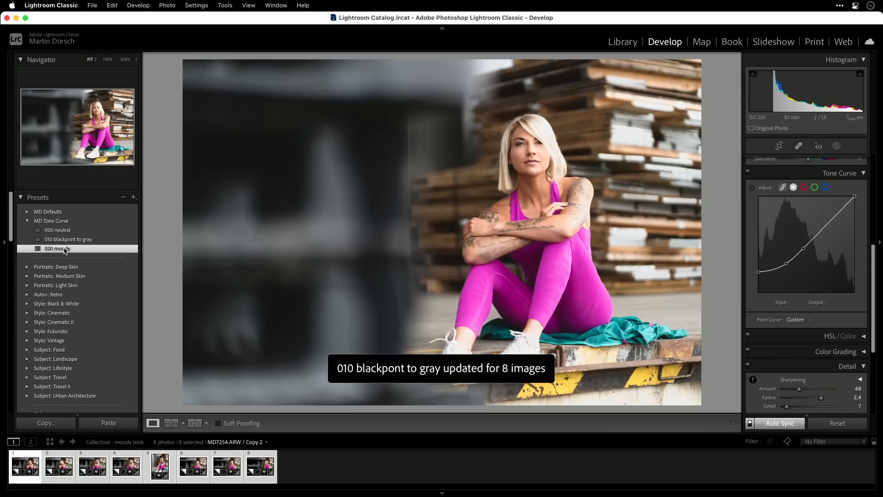
# Compare 000 neutral with 010 blackpont to gray once more and leave 010 blackpont to gray applied to all selected photos.
pyautogui.click(67, 232)
pyautogui.click(66, 239)
pyautogui.click(67, 230)
pyautogui.click(67, 239)
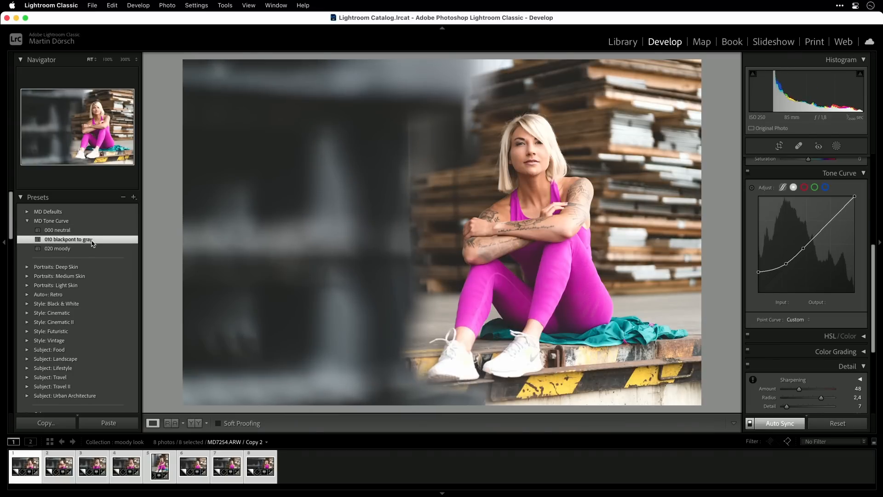
# Show the eight selected photos together in Survey view with the side panels hidden.
pyautogui.press('n')
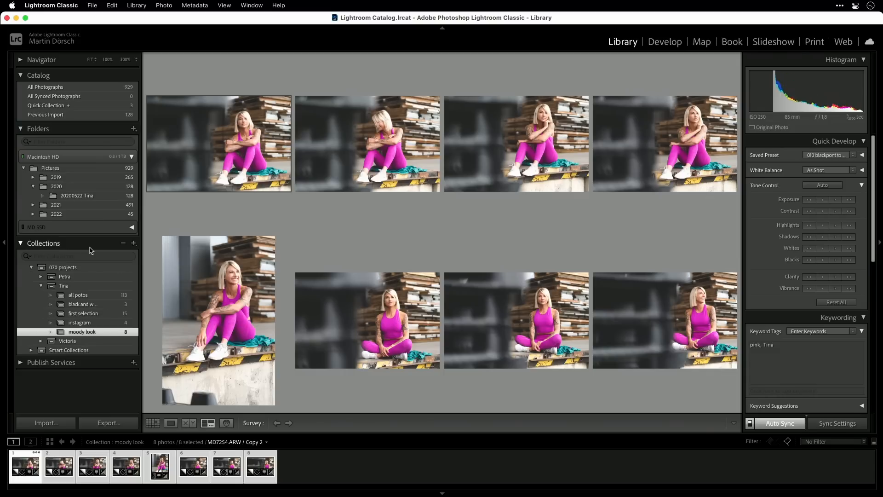
pyautogui.press('Tab')
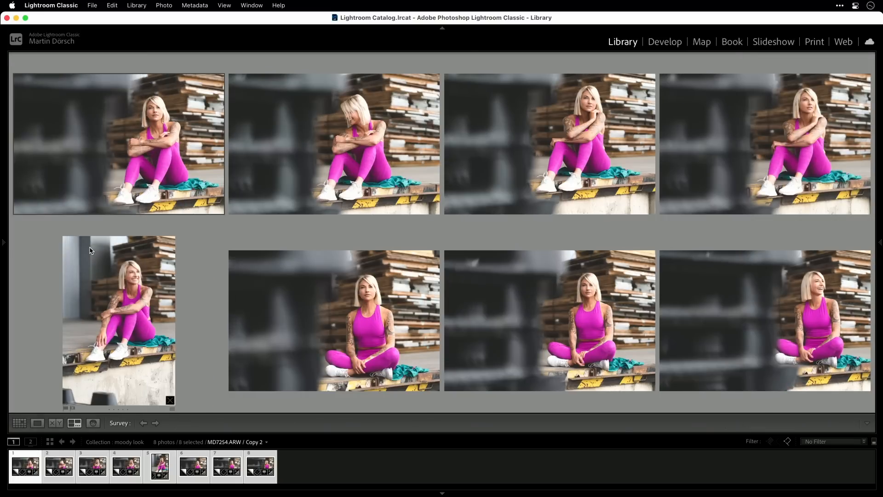